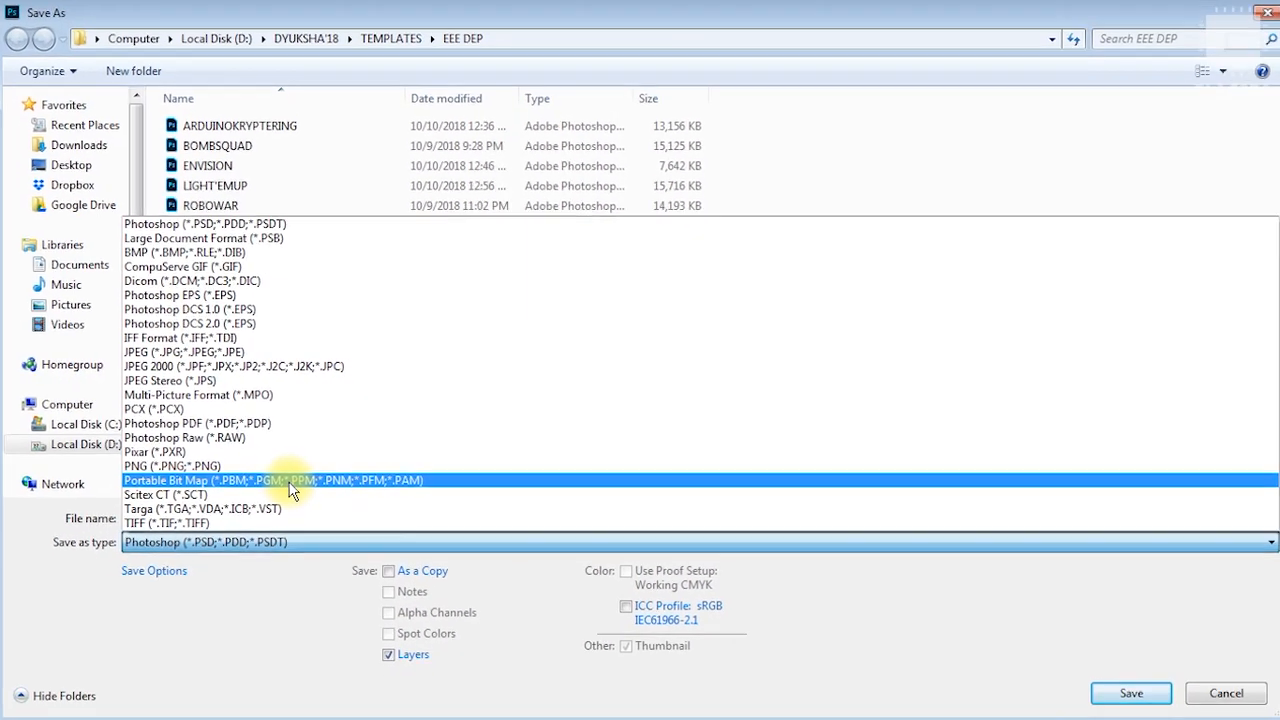
Review the file types offered for saving the design, and leave Save As without saving.
{"action": "left_click", "coordinate": [239, 590]}
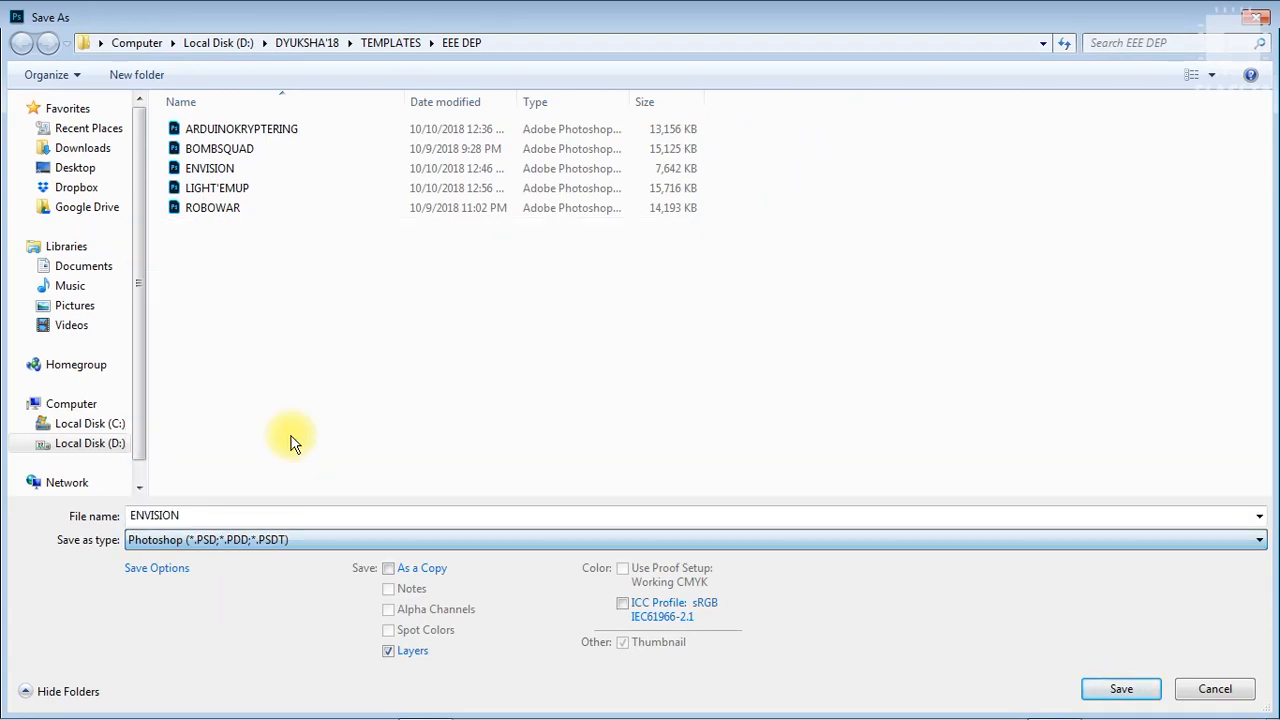
{"action": "left_click", "coordinate": [1214, 689]}
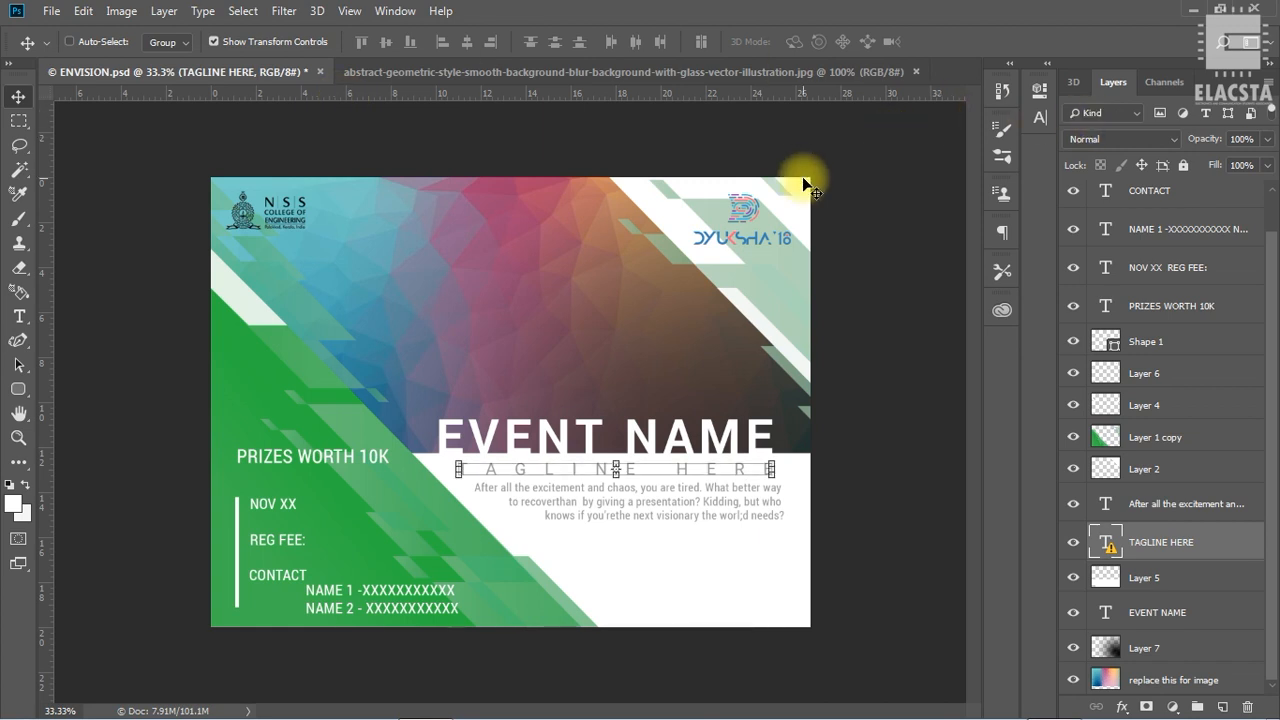
{"action": "left_click", "coordinate": [46, 14]}
{"action": "mouse_move", "coordinate": [150, 266]}
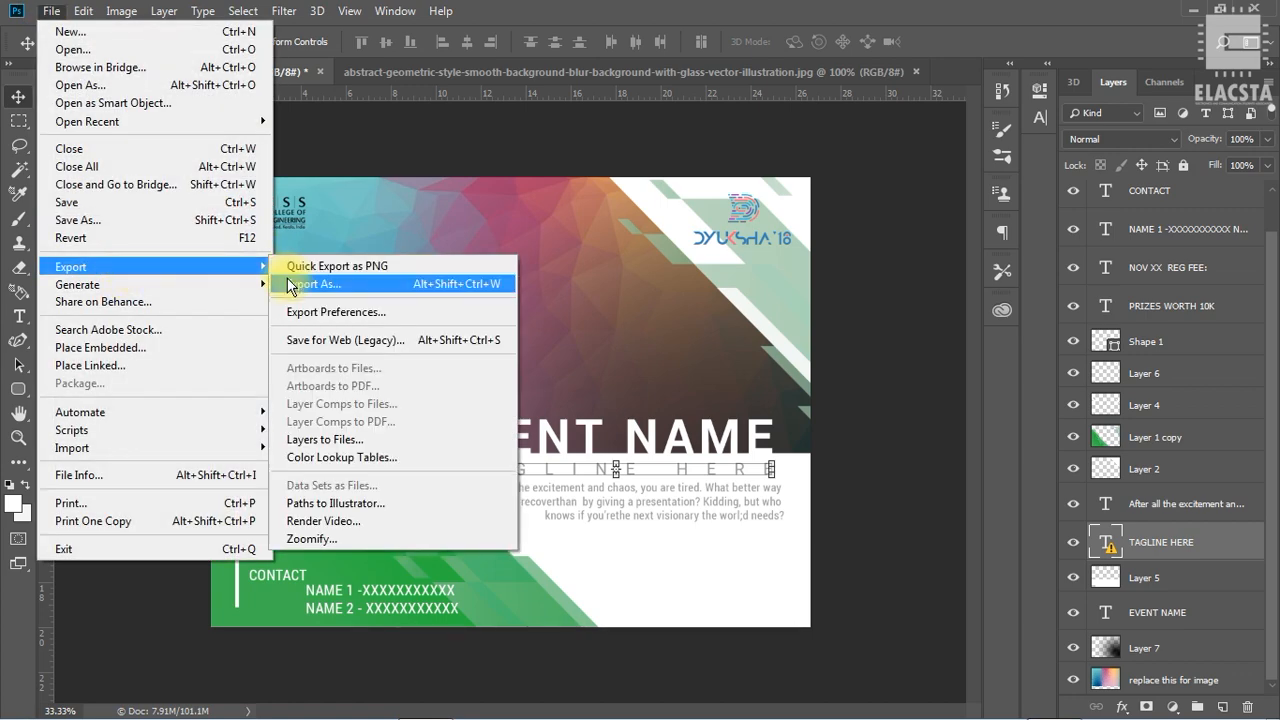
{"action": "left_click", "coordinate": [290, 285]}
{"action": "left_click", "coordinate": [985, 78]}
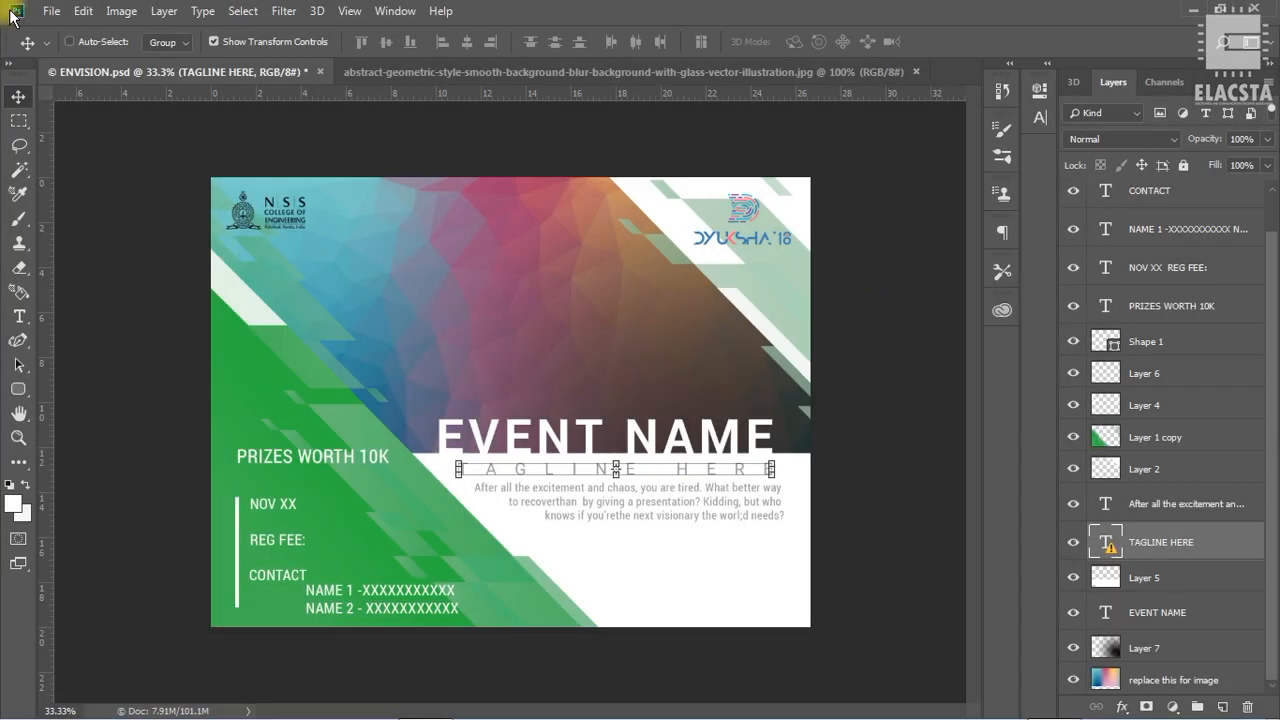
Open the Export As settings for the design and set the output format to JPG.
{"action": "left_click", "coordinate": [48, 12]}
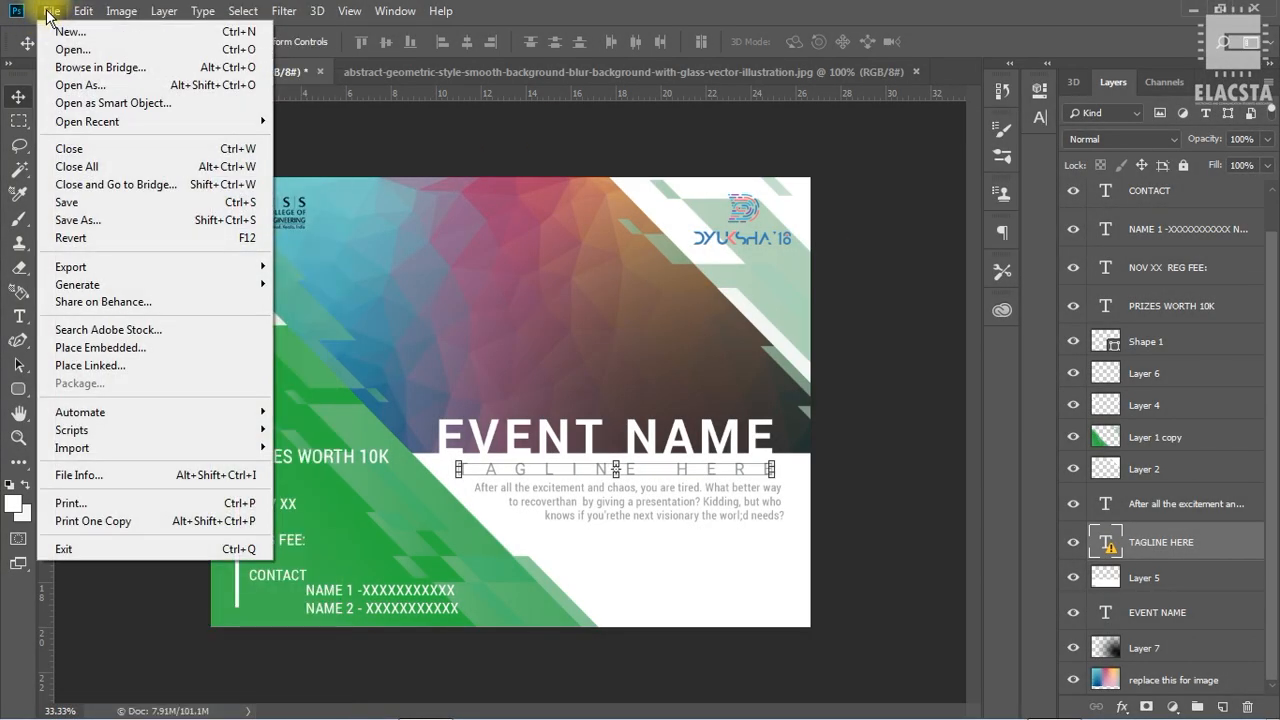
{"action": "mouse_move", "coordinate": [232, 266]}
{"action": "left_click", "coordinate": [346, 283]}
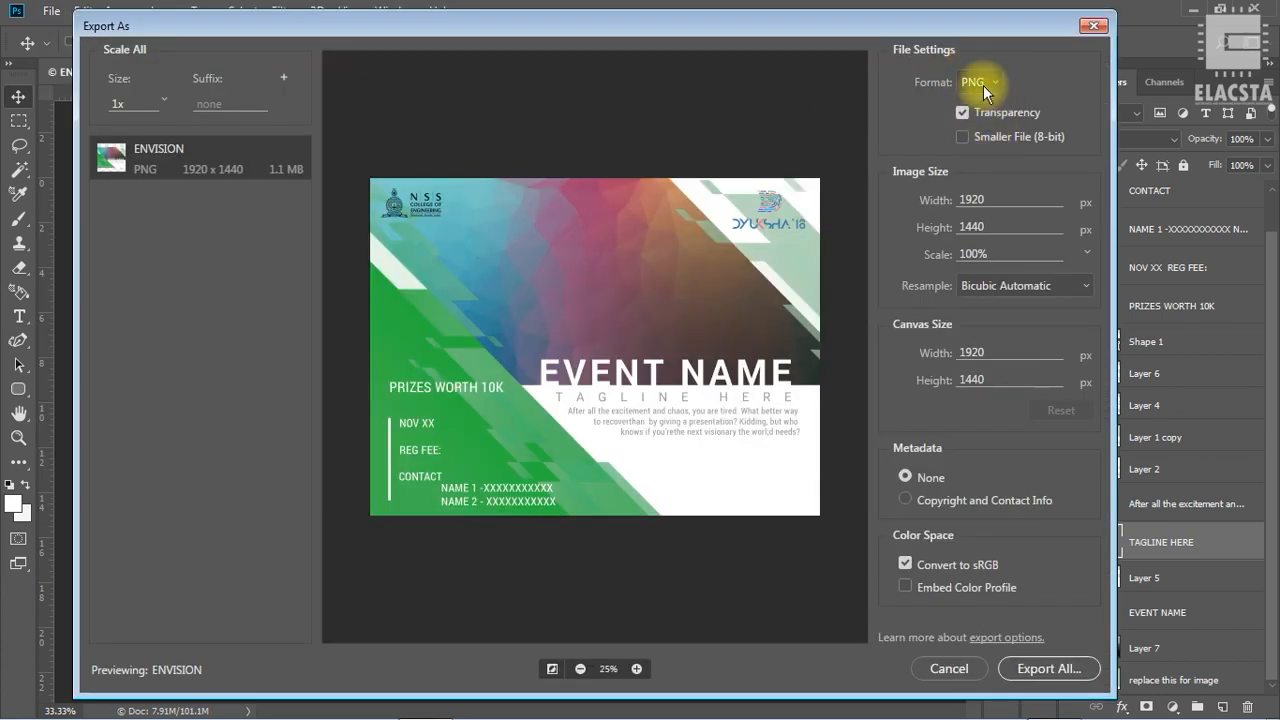
{"action": "left_click", "coordinate": [983, 88]}
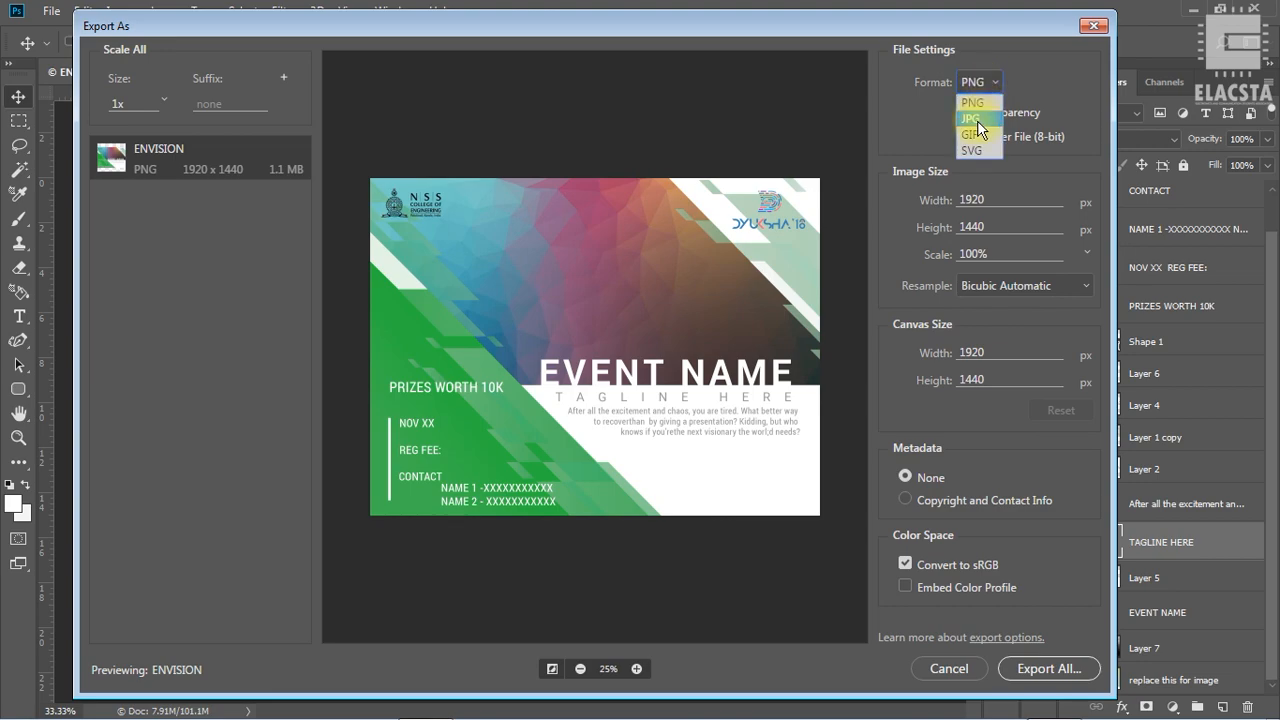
{"action": "left_click", "coordinate": [972, 112]}
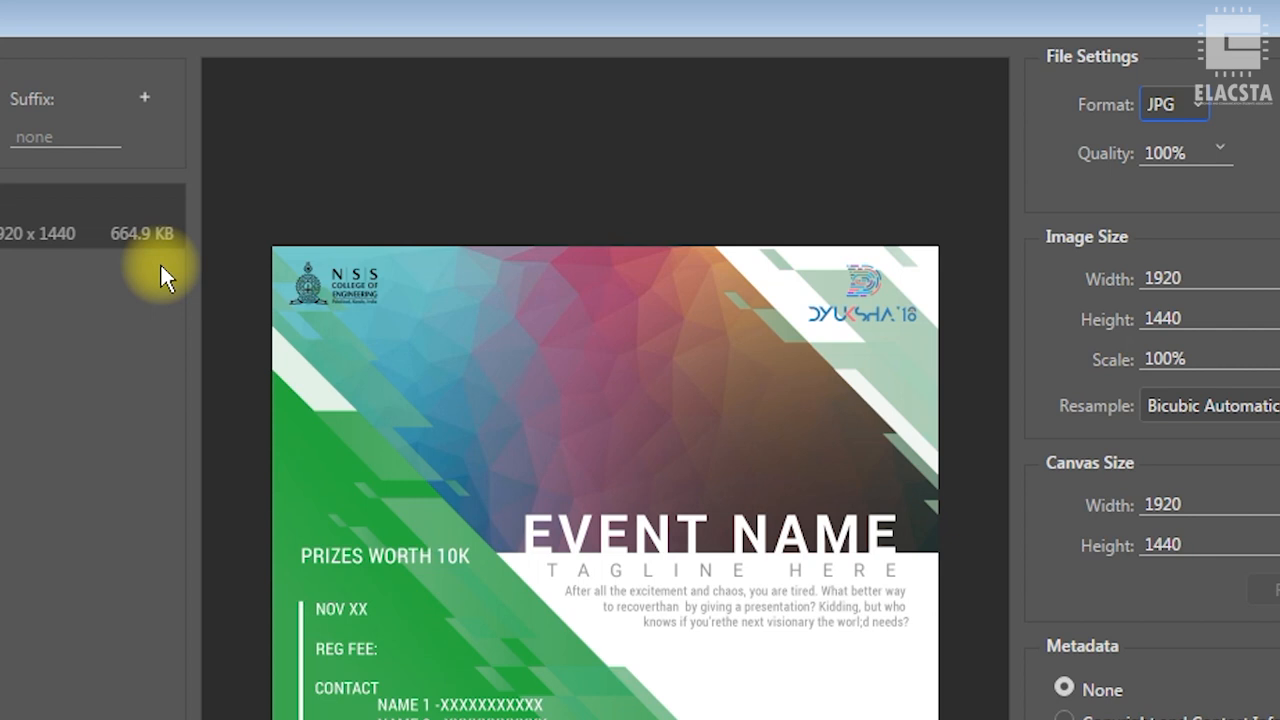
Lower the JPG export quality to 50%, then set it to 55%.
{"action": "left_click", "coordinate": [1216, 150]}
{"action": "left_click", "coordinate": [1108, 156]}
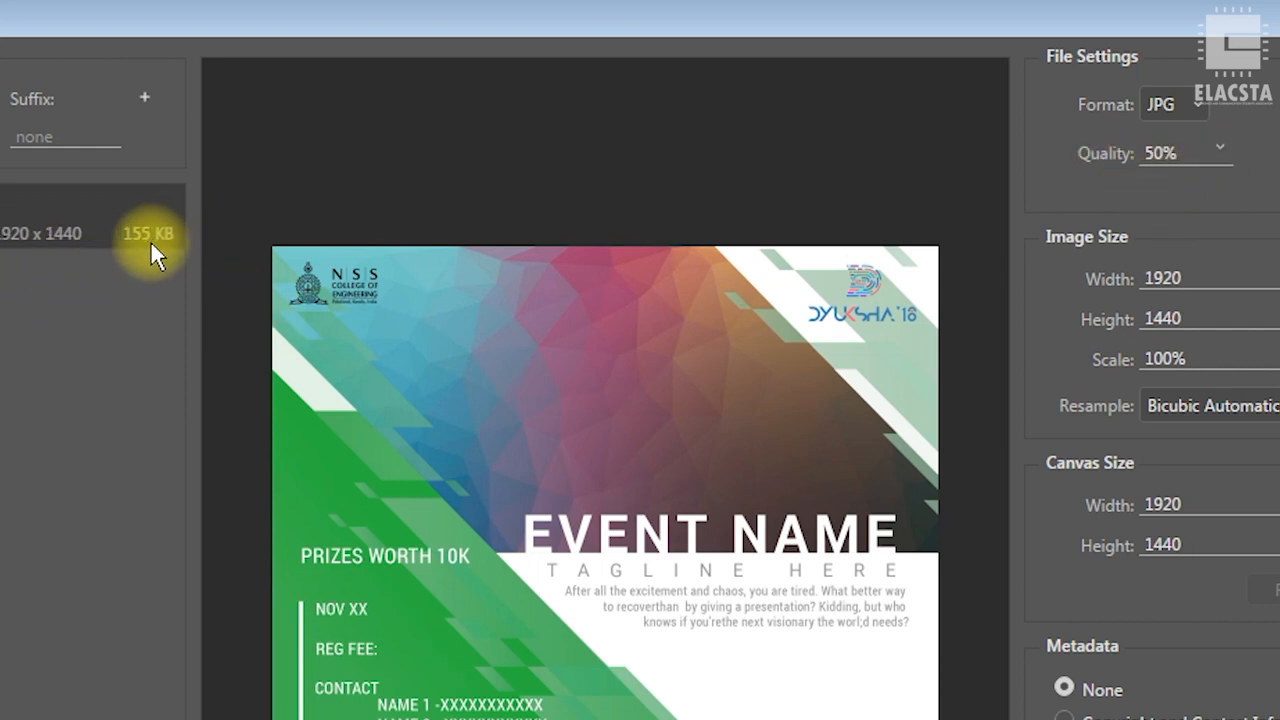
{"action": "left_click", "coordinate": [1208, 160]}
{"action": "type", "text": "55"}
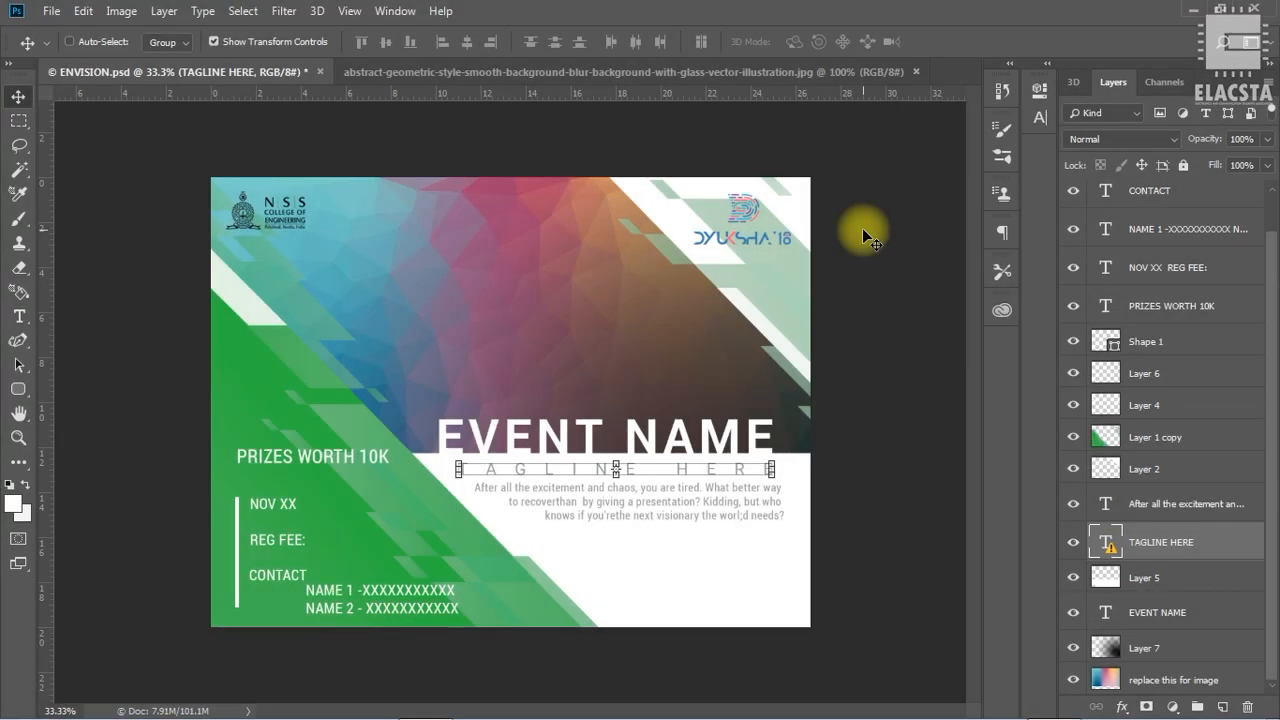
Open the Export As settings for the design and add two extra output sizes, 0.1x and 0.3x, alongside 1x.
{"action": "left_click", "coordinate": [51, 11]}
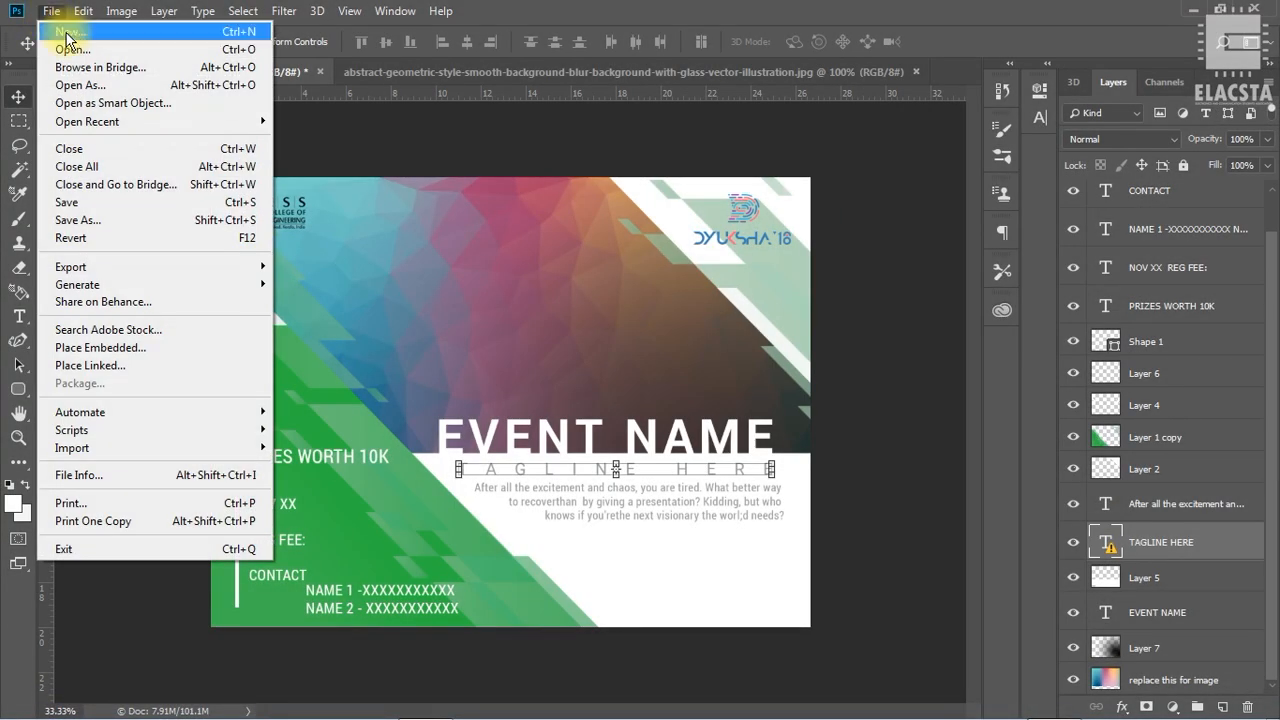
{"action": "mouse_move", "coordinate": [179, 267]}
{"action": "left_click", "coordinate": [330, 286]}
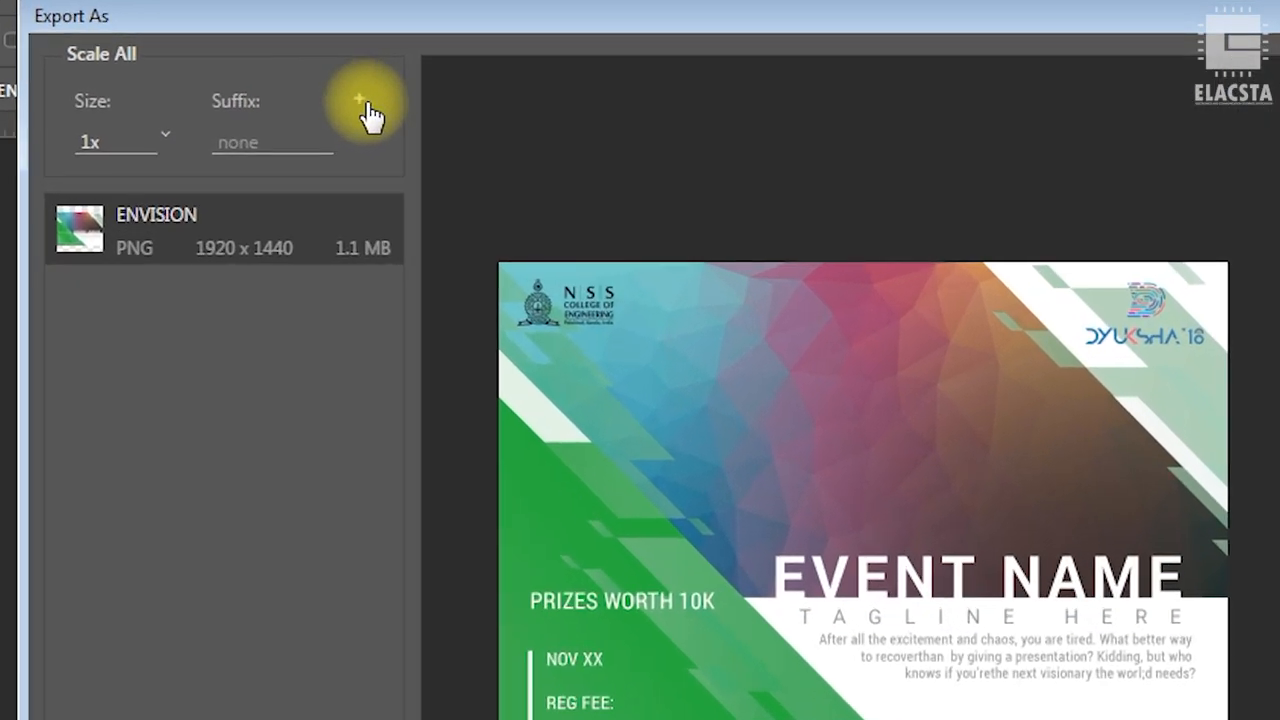
{"action": "left_click", "coordinate": [362, 102]}
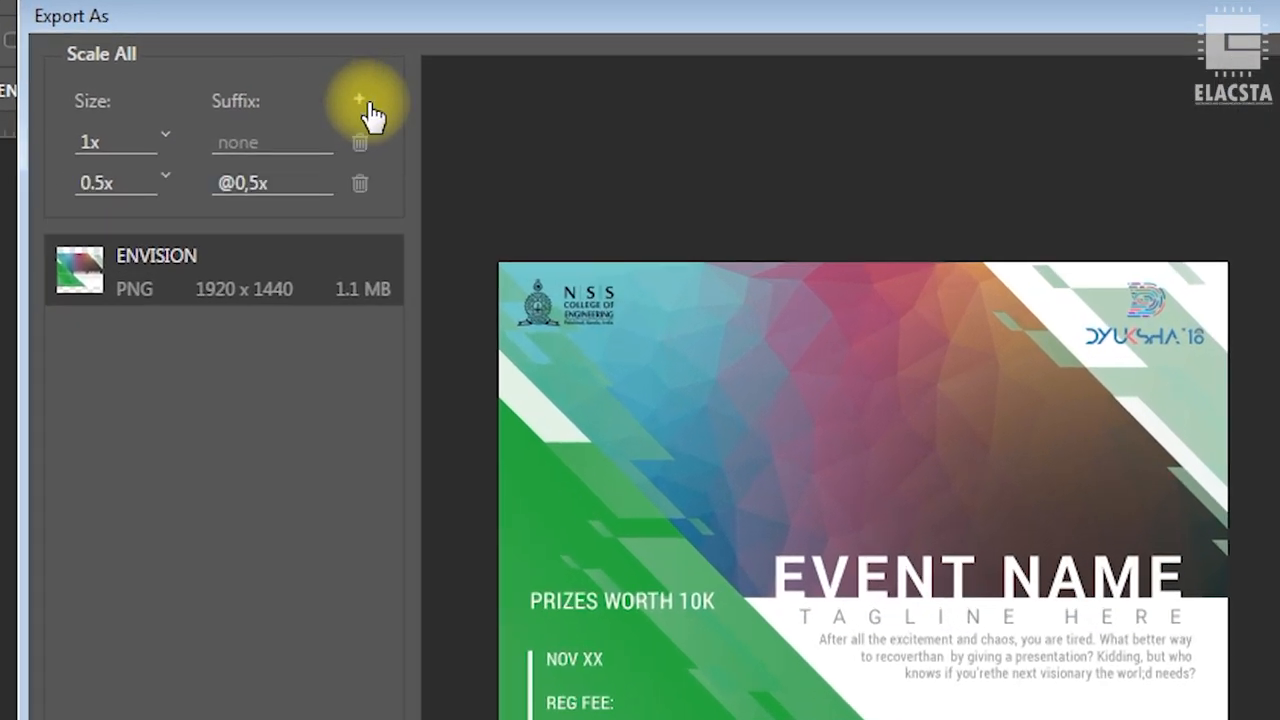
{"action": "left_click", "coordinate": [368, 103]}
{"action": "left_click", "coordinate": [166, 177]}
{"action": "left_click", "coordinate": [146, 206]}
{"action": "left_click", "coordinate": [165, 218]}
{"action": "left_click", "coordinate": [145, 294]}
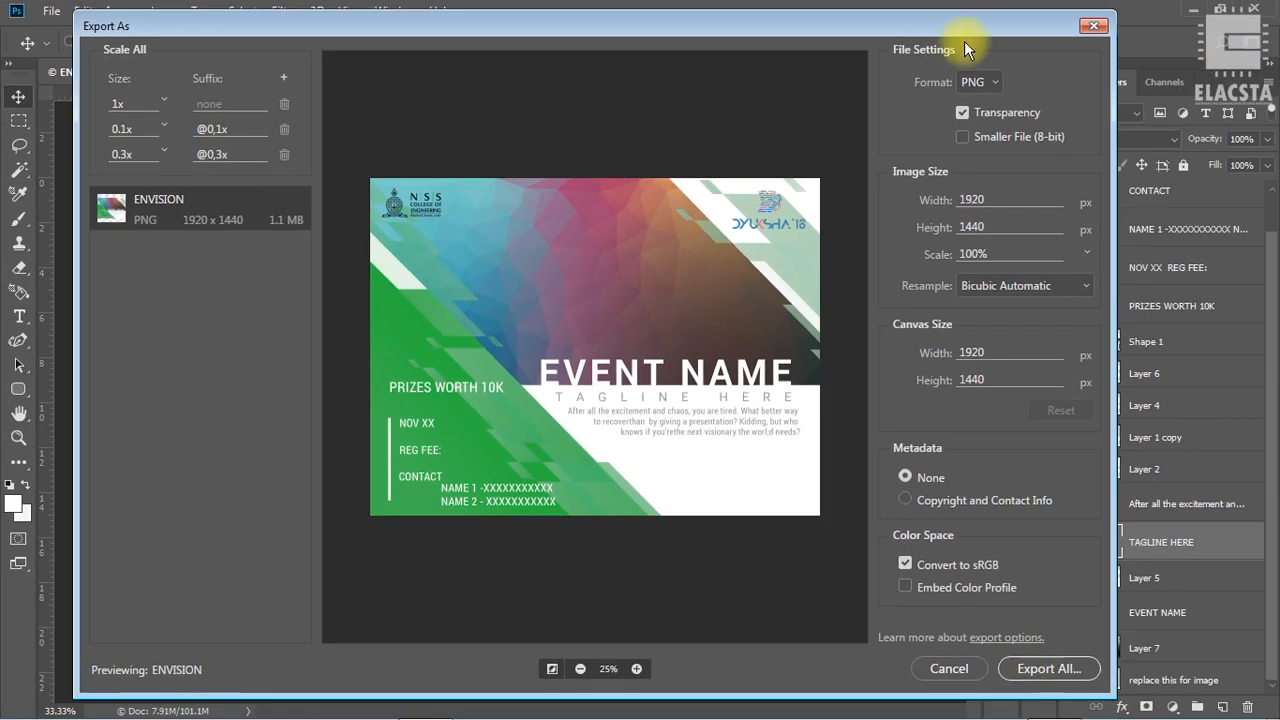
Export all sizes into a new folder named "sample res" inside EEE DEP.
{"action": "left_click", "coordinate": [1048, 668]}
{"action": "key", "text": "ctrl+shift+n"}
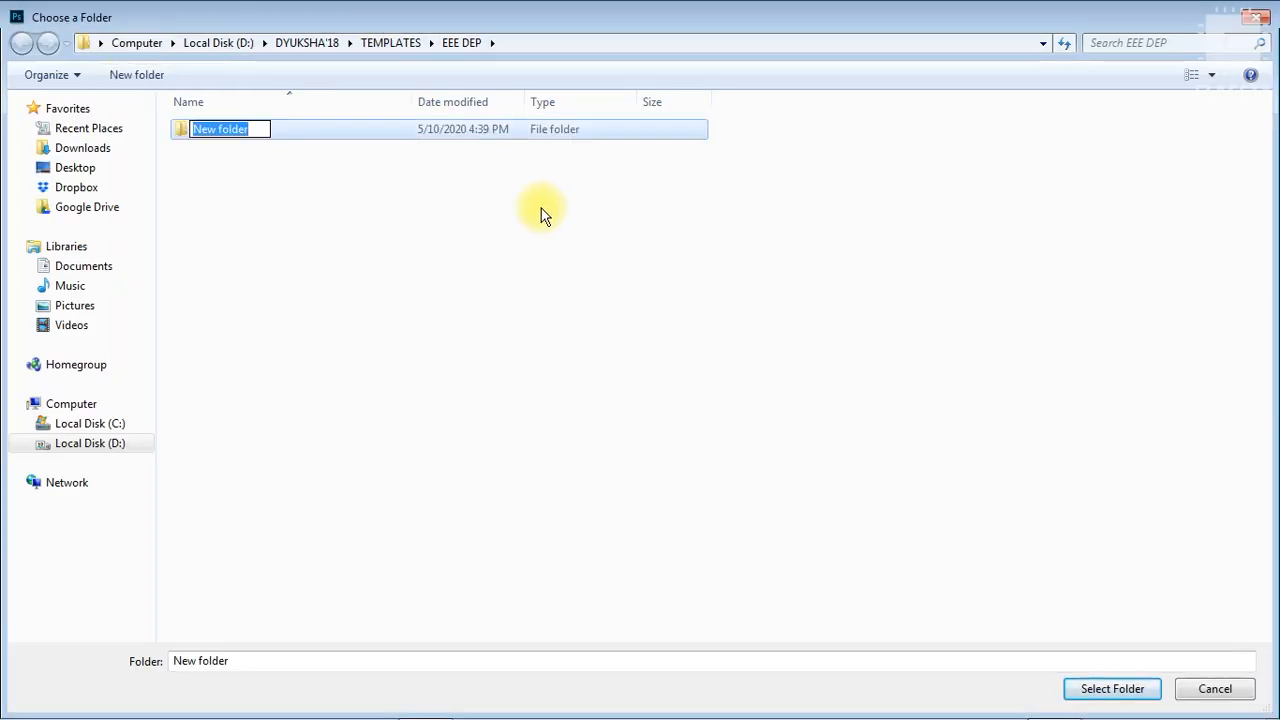
{"action": "type", "text": "sample.res"}
{"action": "left_click", "coordinate": [1125, 690]}
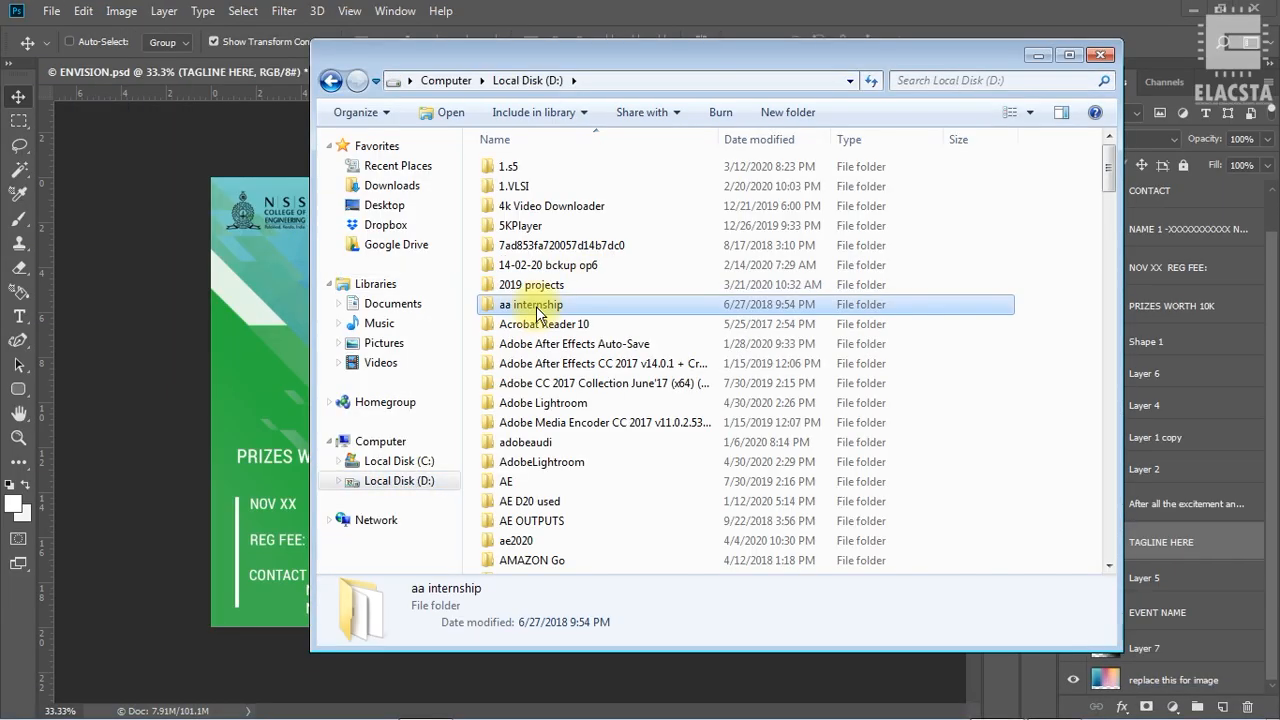
Inspect the dimensions and file sizes of the exported ENVISION and ENVISION@0,1x images in the file explorer.
{"action": "scroll", "coordinate": [560, 400], "scroll_direction": "down", "scroll_amount": 5}
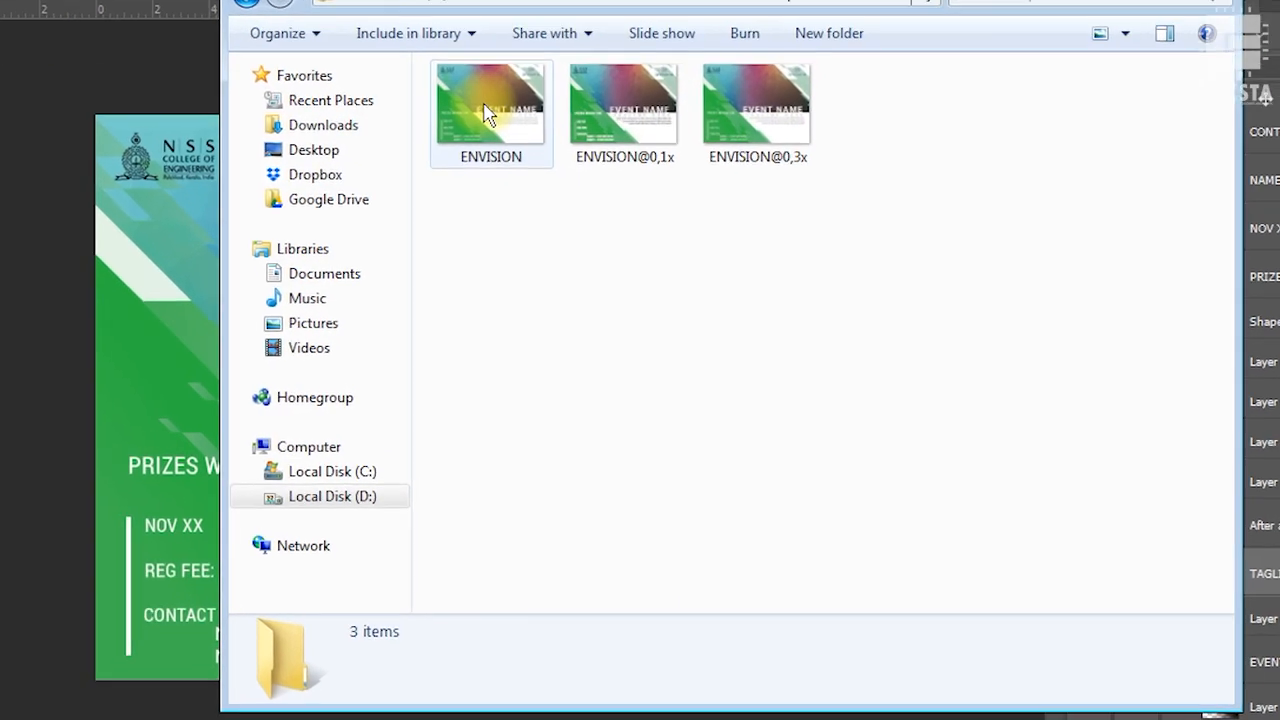
{"action": "left_click", "coordinate": [520, 168]}
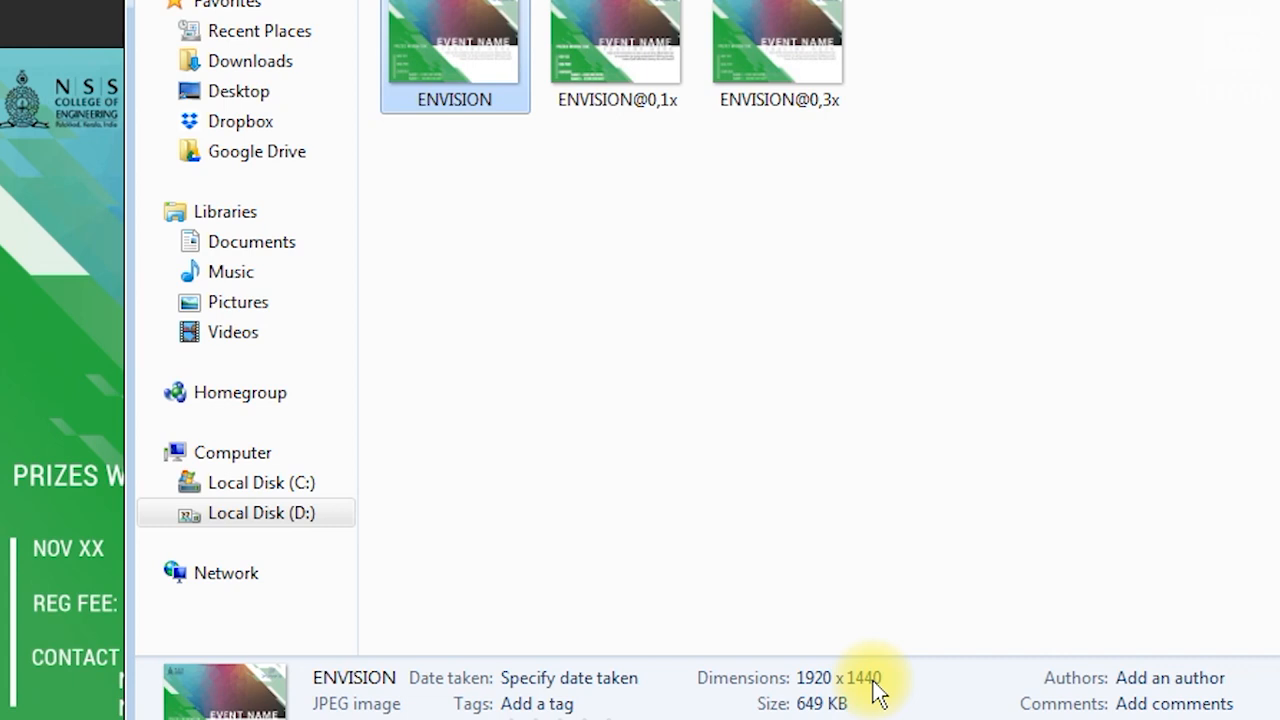
{"action": "left_click", "coordinate": [650, 32]}
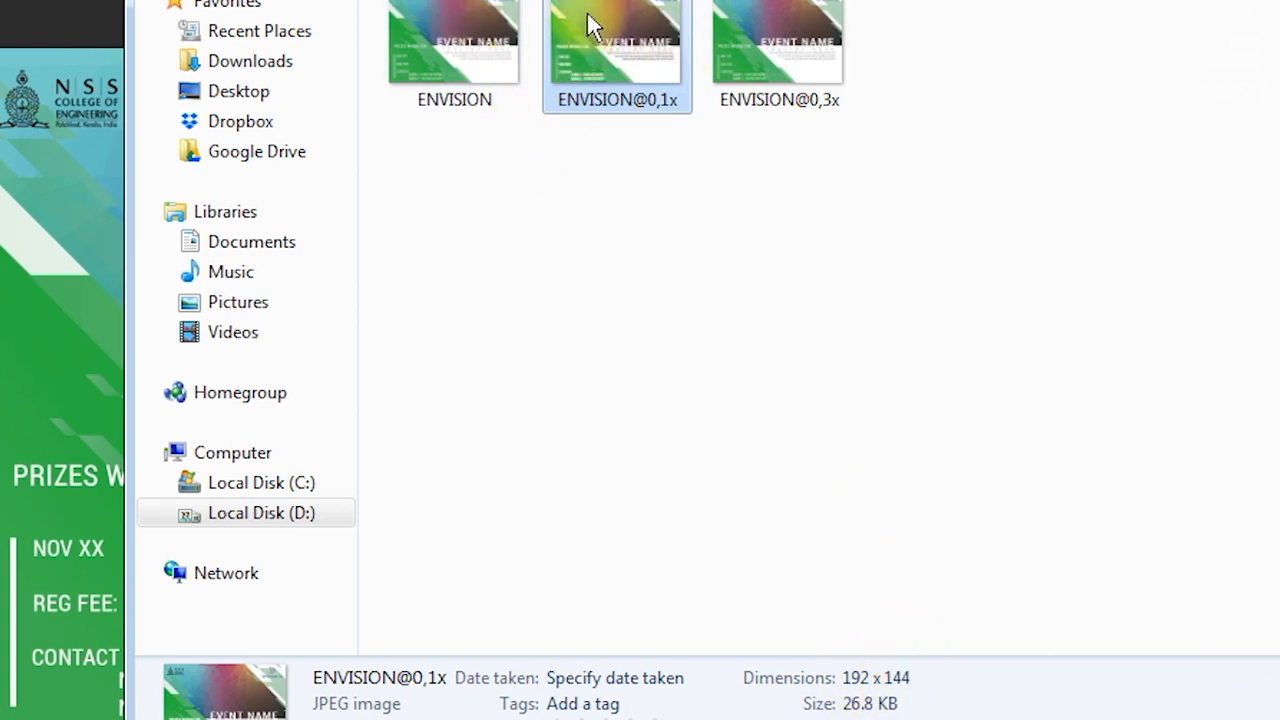
{"action": "left_click", "coordinate": [1118, 85]}
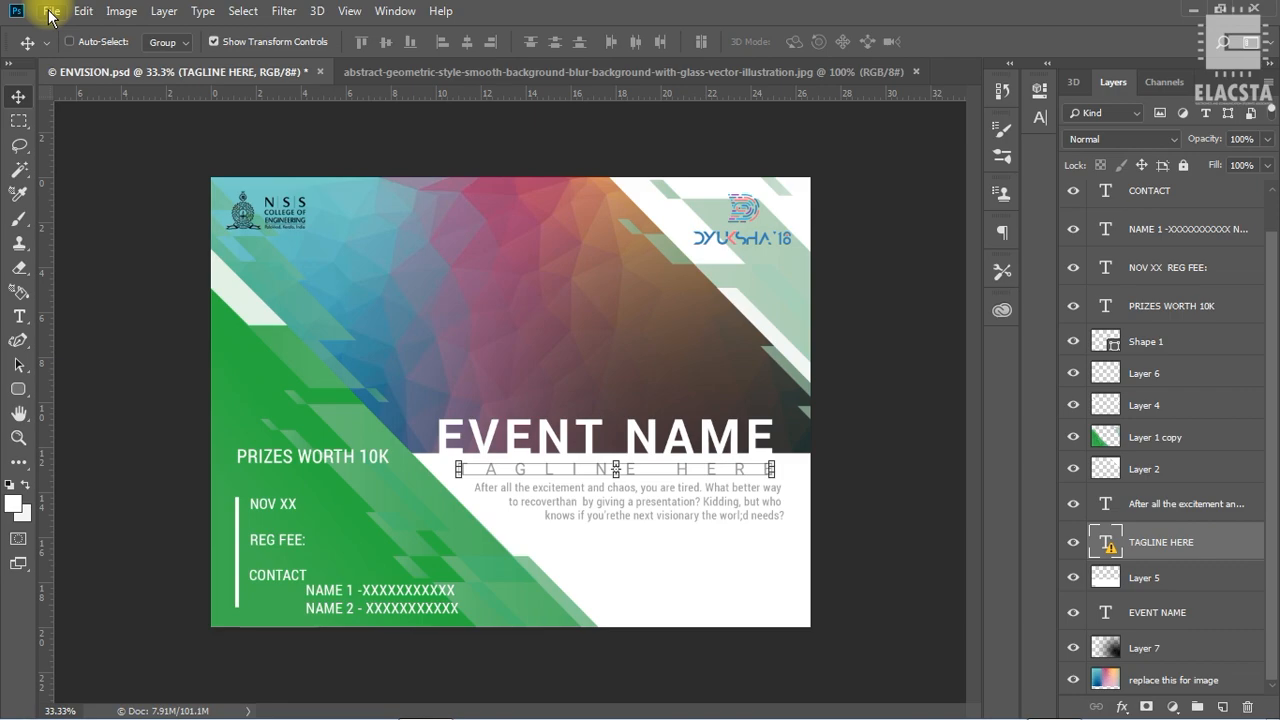
Open the document's file information and go through the author title and copyright fields.
{"action": "left_click", "coordinate": [49, 12]}
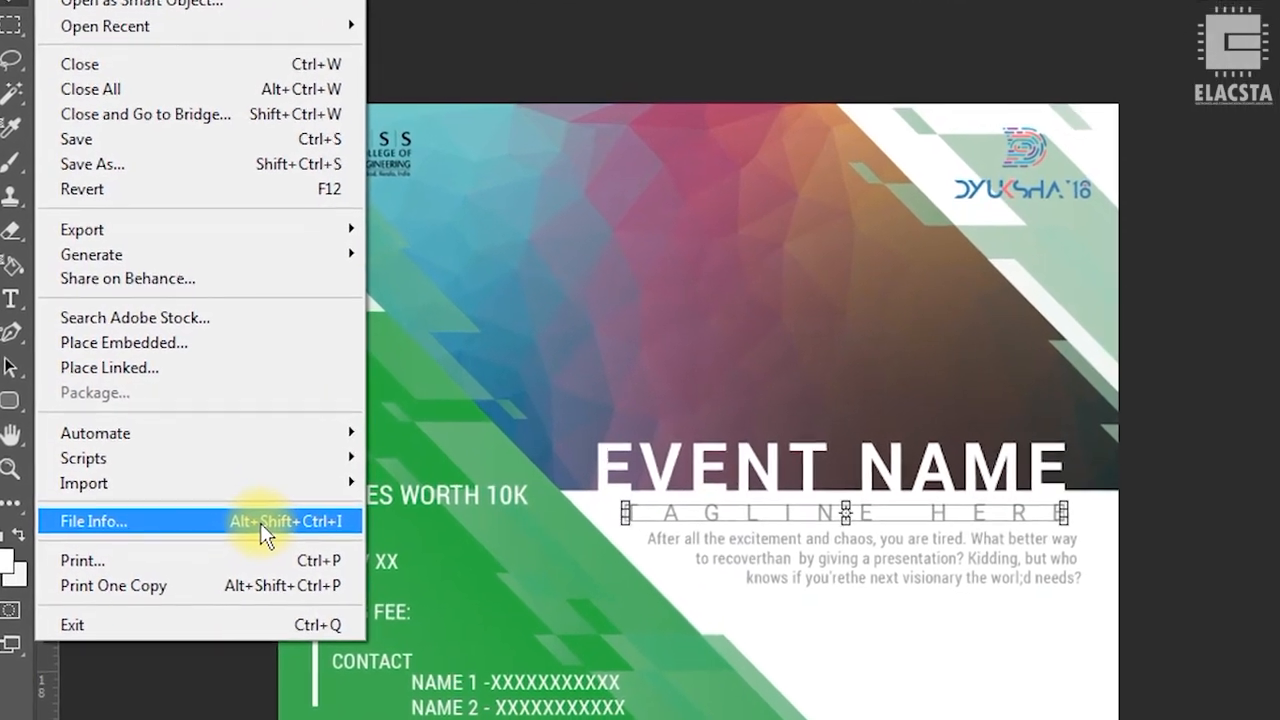
{"action": "left_click", "coordinate": [290, 555]}
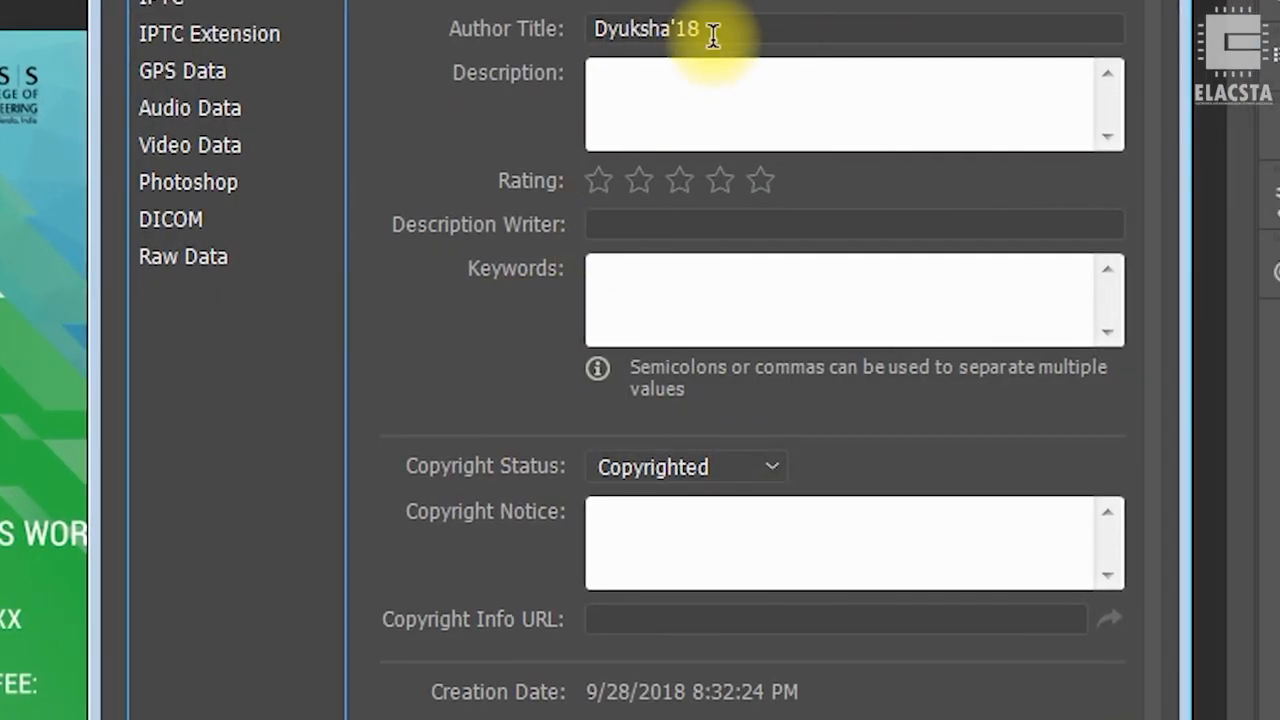
{"action": "left_click", "coordinate": [733, 30]}
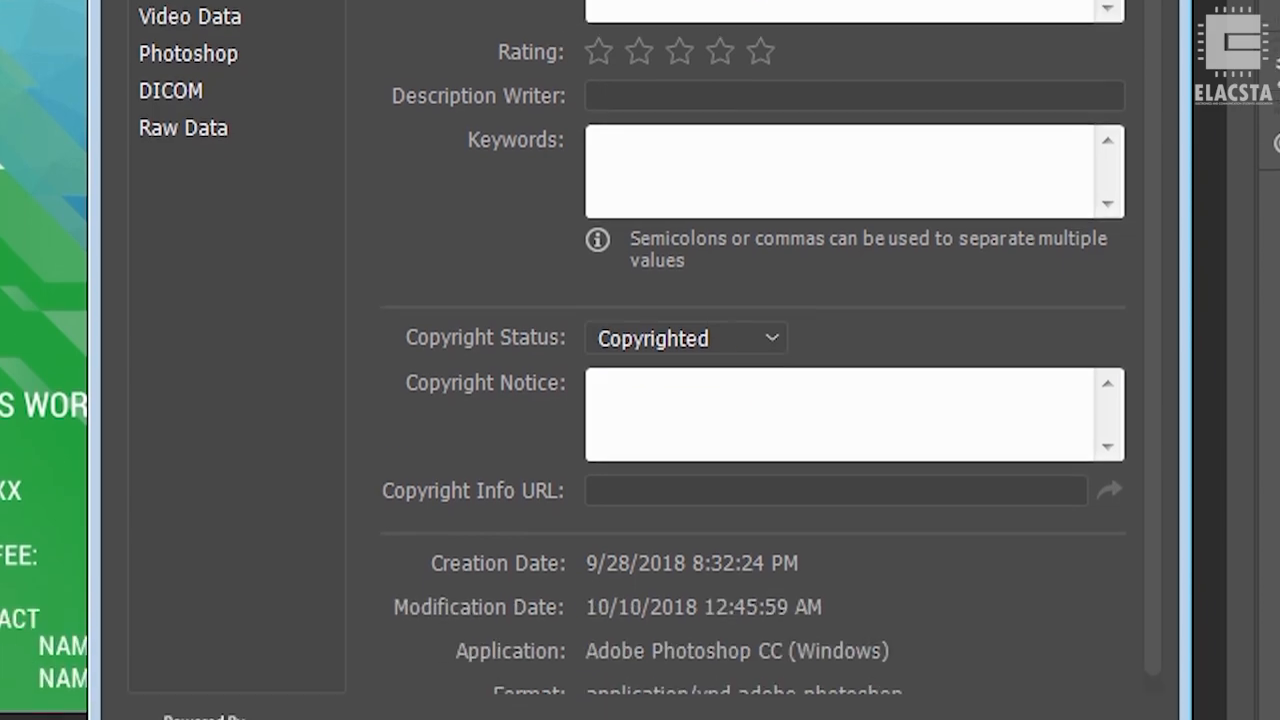
{"action": "left_click", "coordinate": [688, 467]}
{"action": "left_click", "coordinate": [766, 546]}
{"action": "left_click", "coordinate": [951, 677]}
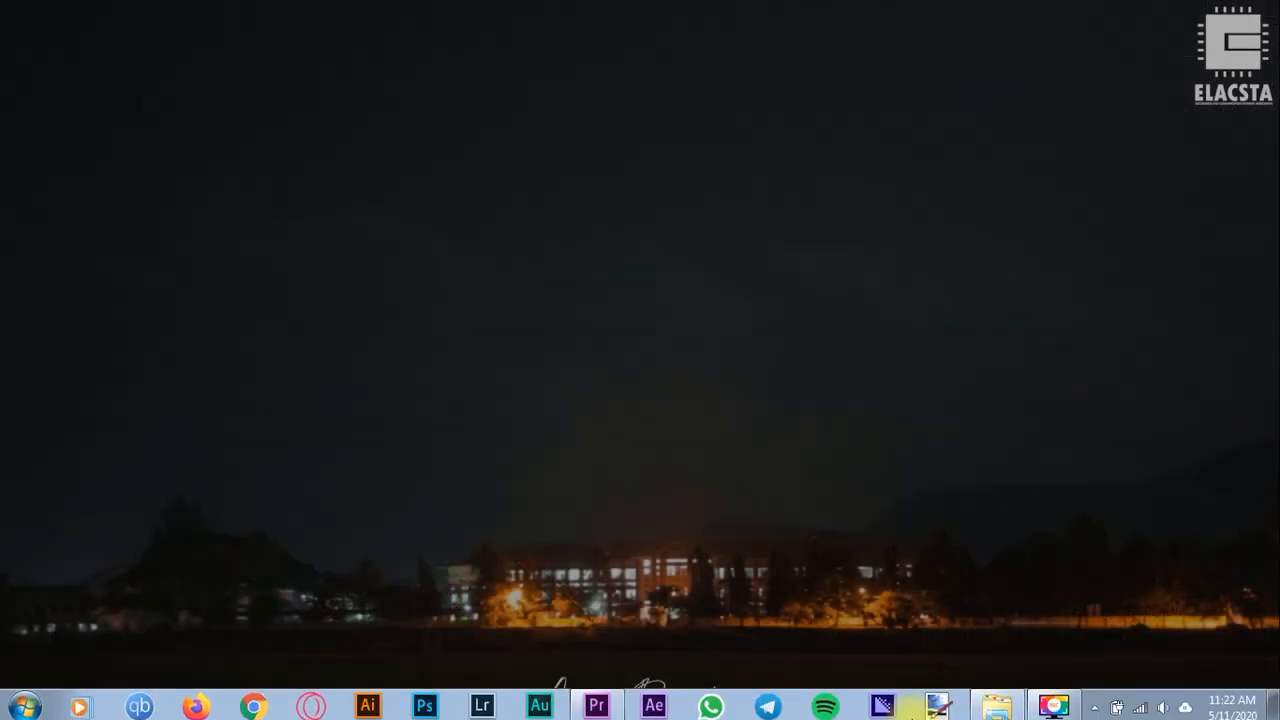
Switch to the file explorer and examine the detailed properties of the exported ENVISION image, including its author and copyright metadata.
{"action": "left_click", "coordinate": [997, 714]}
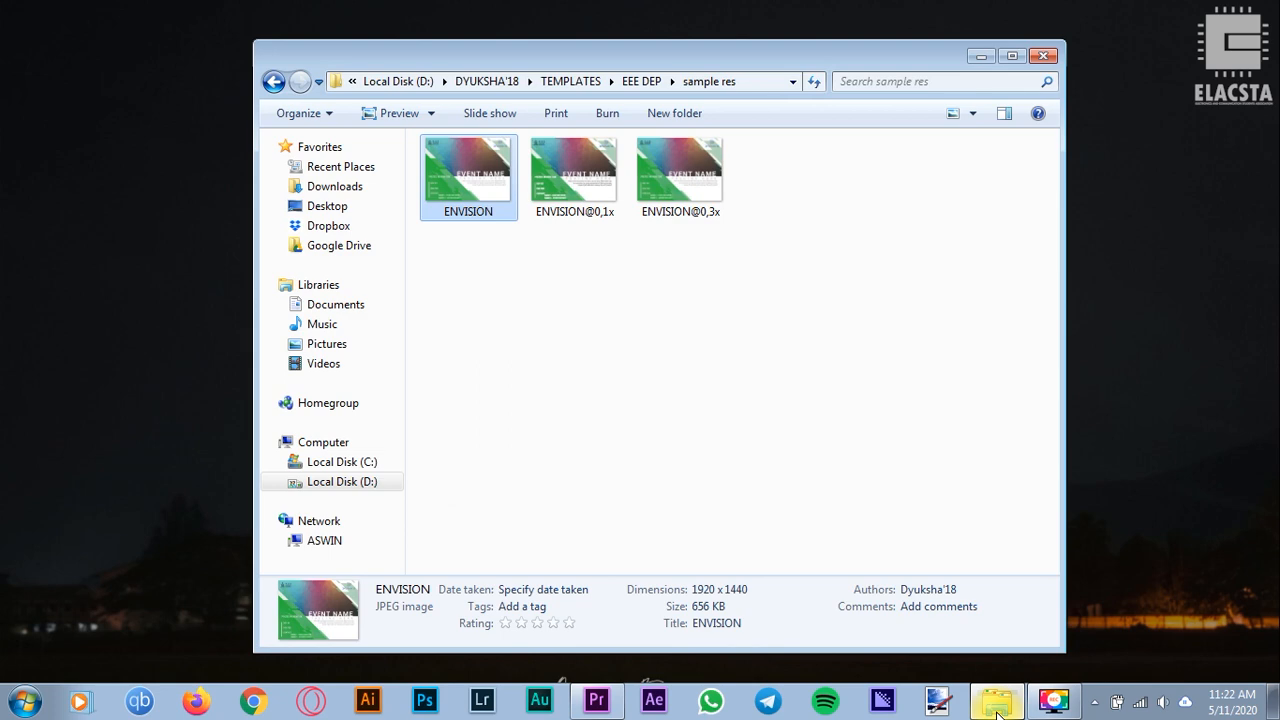
{"action": "right_click", "coordinate": [474, 190]}
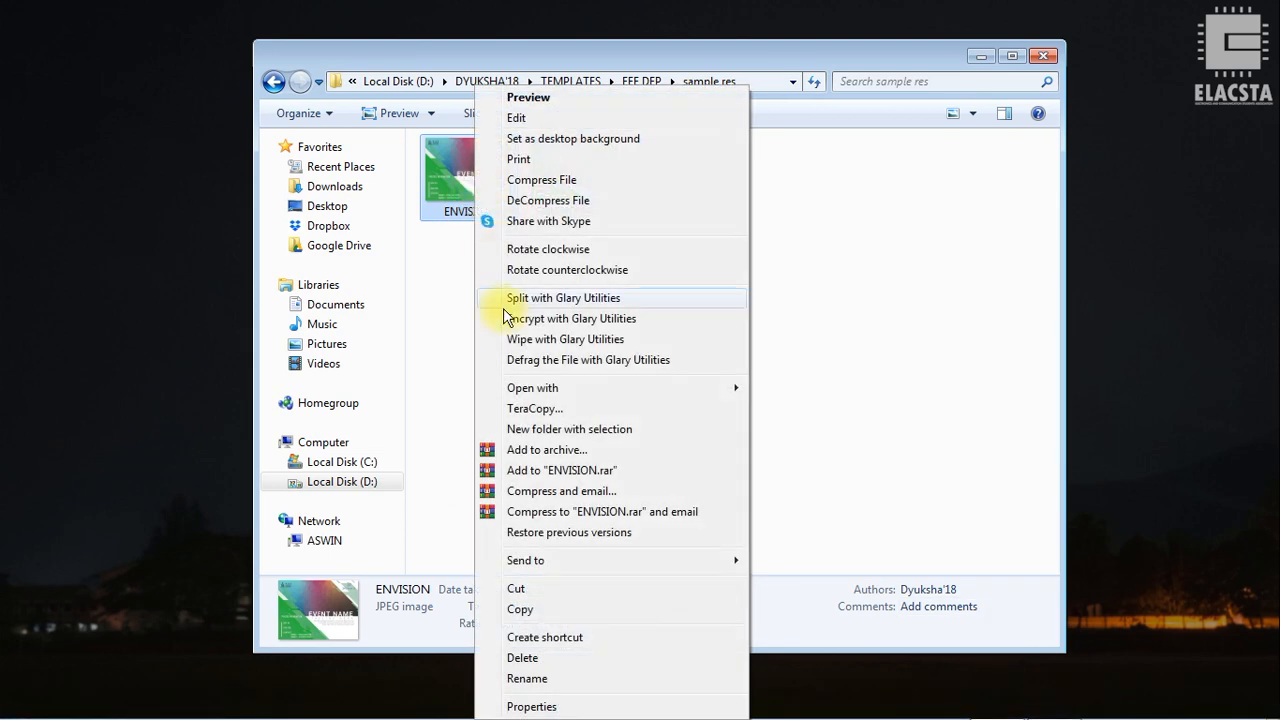
{"action": "left_click", "coordinate": [548, 707]}
{"action": "left_click", "coordinate": [605, 240]}
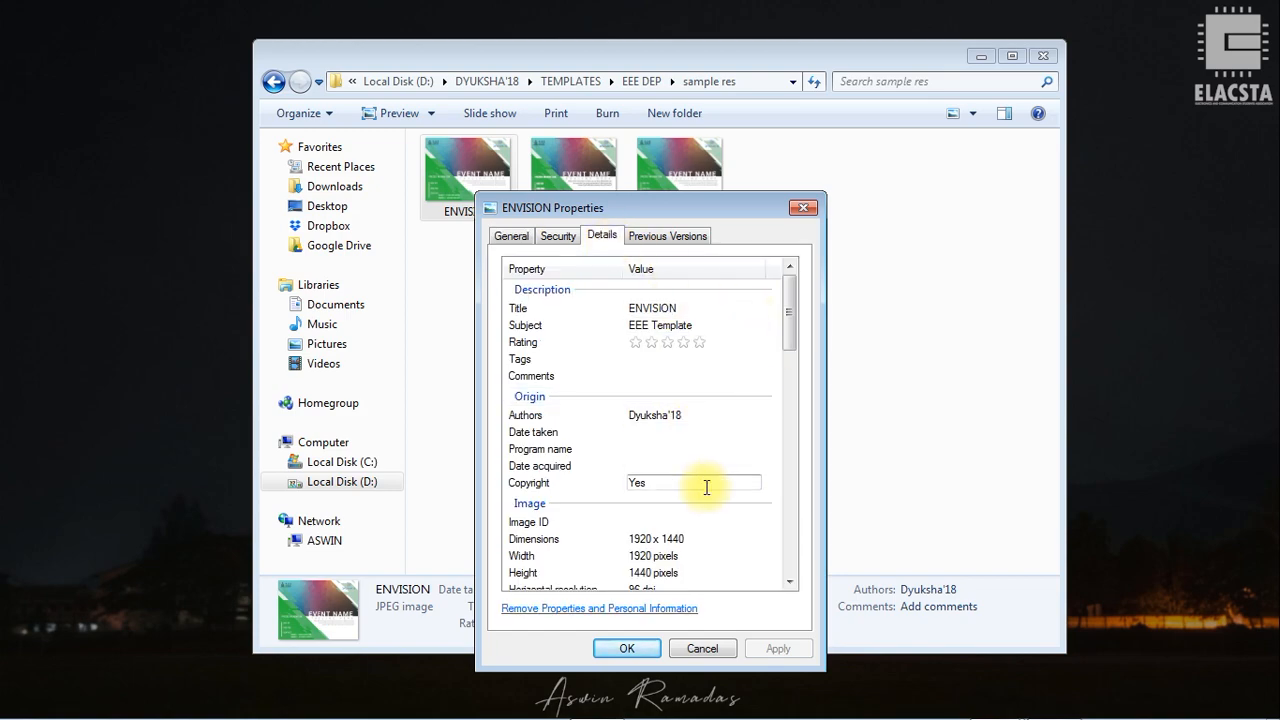
{"action": "scroll", "coordinate": [790, 466], "scroll_direction": "down", "scroll_amount": 15}
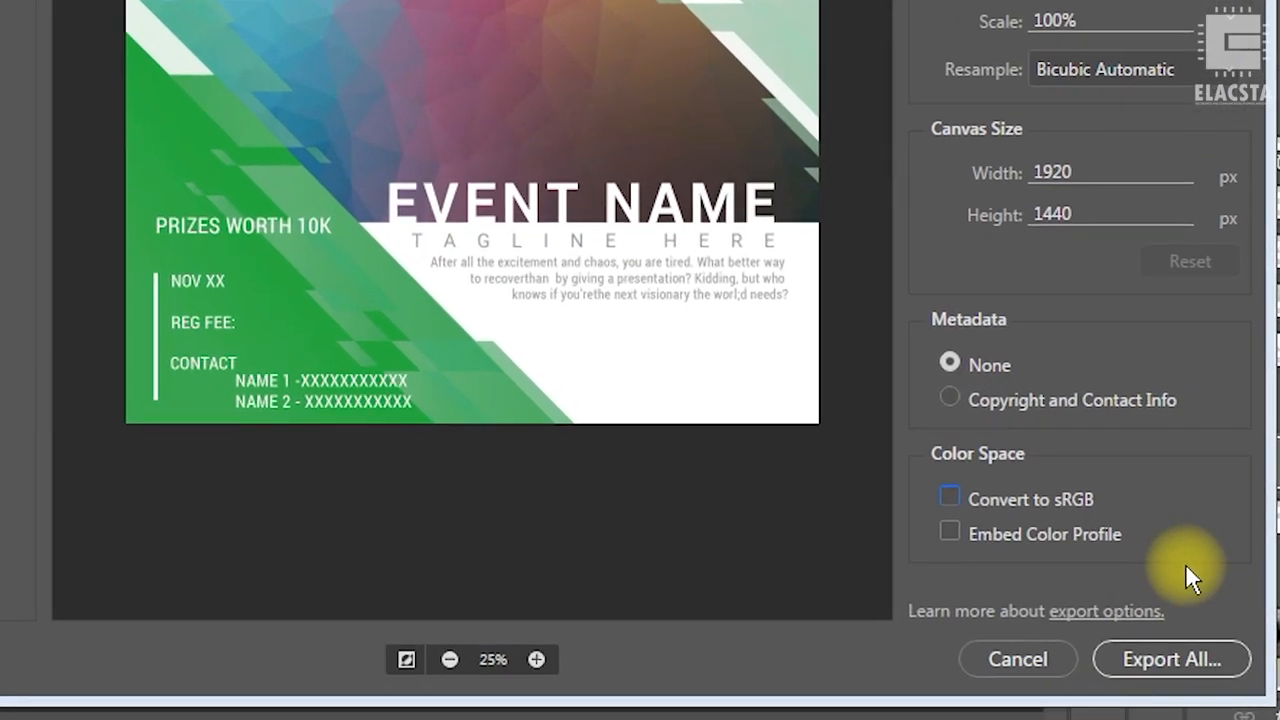
Enable conversion to sRGB in the export's color space settings.
{"action": "left_click", "coordinate": [950, 498]}
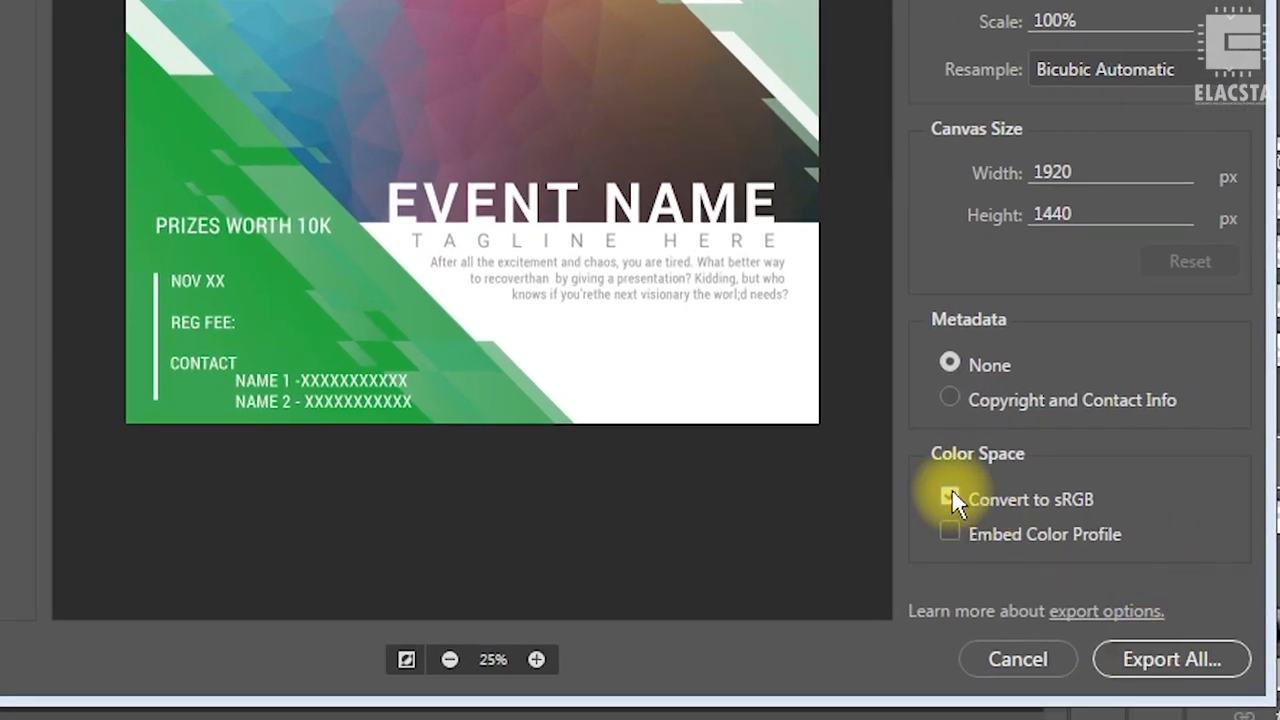